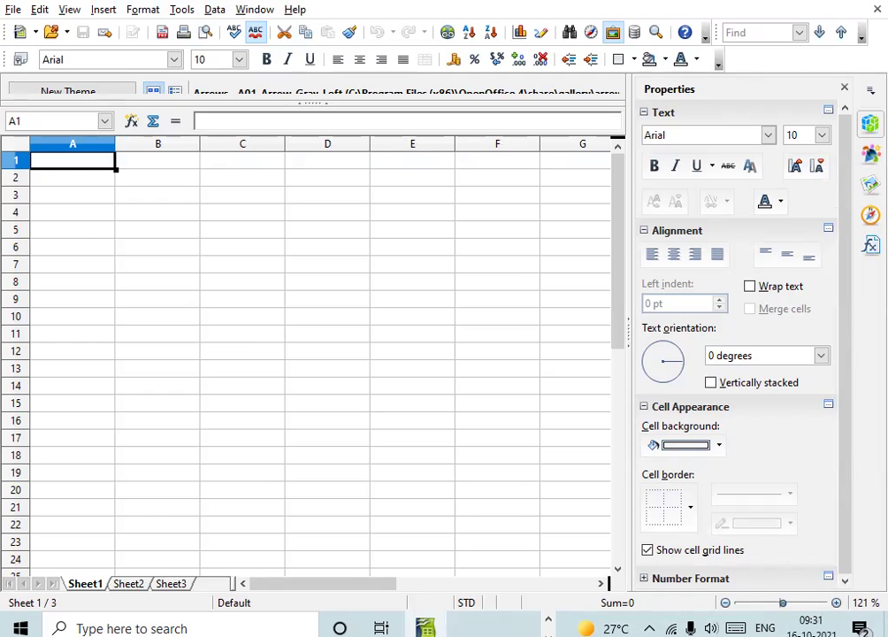
{"action": "left_click", "coordinate": [40, 12]}
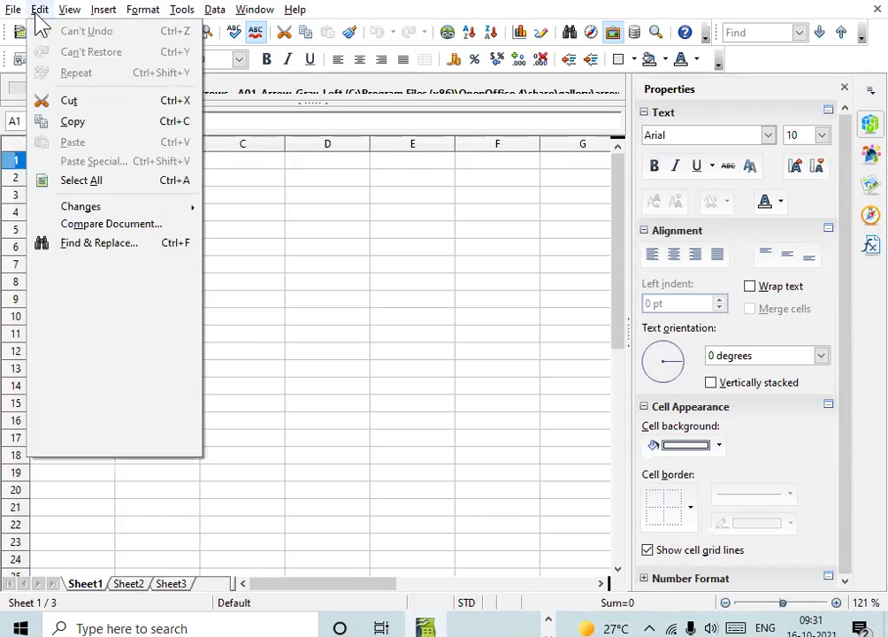
{"action": "key", "text": "Right"}
{"action": "key", "text": "Right"}
{"action": "key", "text": "Escape"}
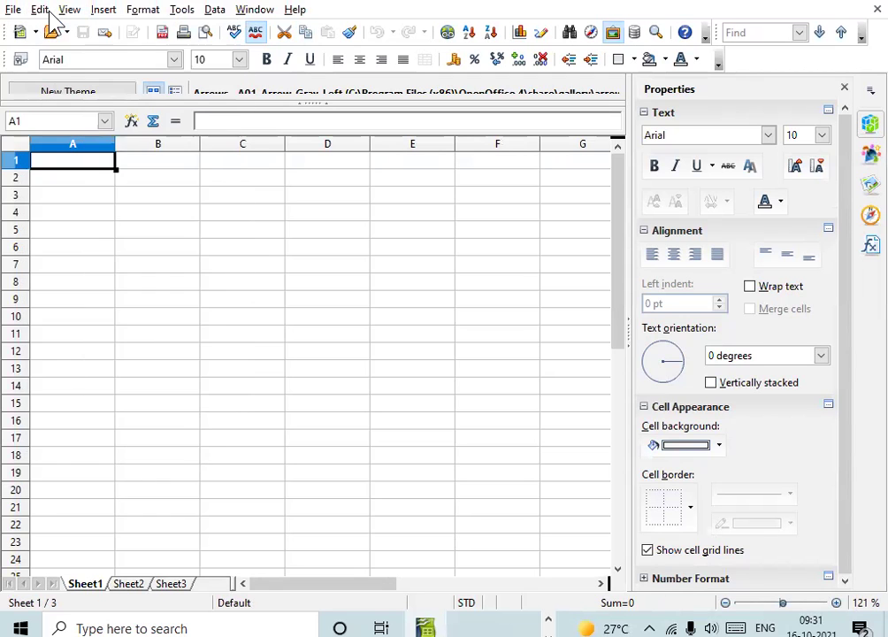
{"action": "key", "text": "Right"}
{"action": "key", "text": "Escape"}
{"action": "key", "text": "Right"}
{"action": "key", "text": "Right"}
{"action": "key", "text": "Right"}
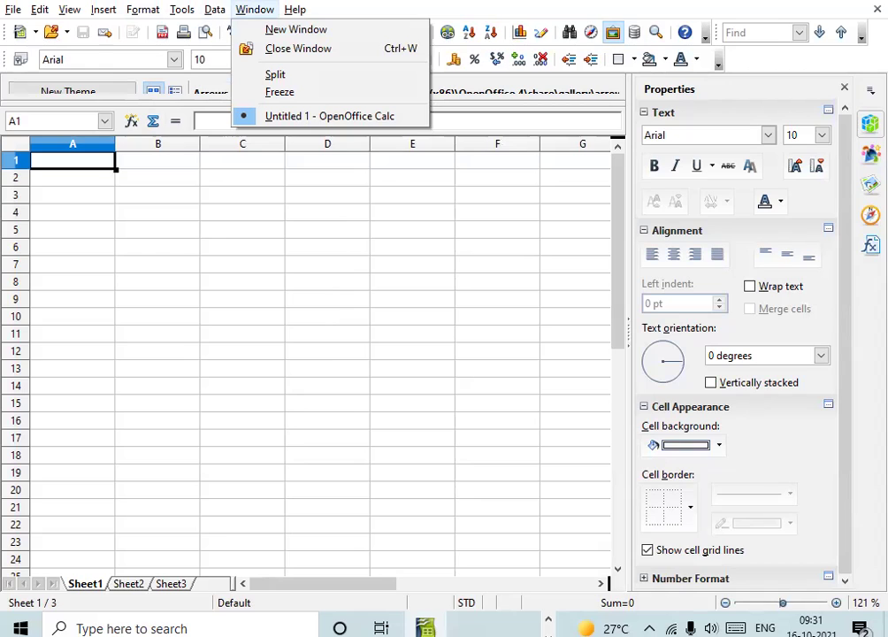
{"action": "key", "text": "Down"}
{"action": "key", "text": "Down"}
{"action": "key", "text": "Down"}
{"action": "key", "text": "Down"}
{"action": "key", "text": "Down"}
{"action": "key", "text": "Return"}
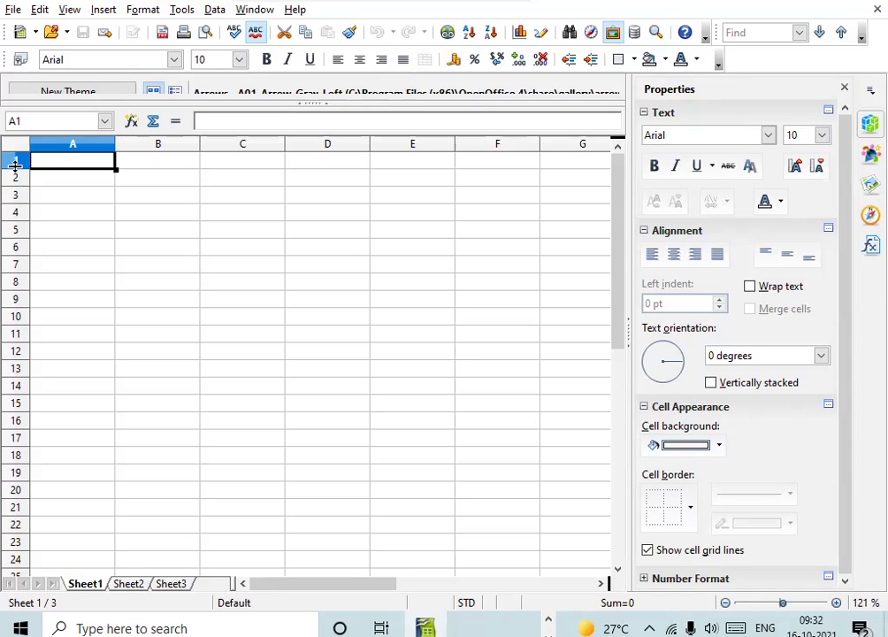
Make row 1 slightly taller and column A slightly narrower by moving their header borders.
{"action": "left_click_drag", "start_coordinate": [15, 167], "coordinate": [15, 206]}
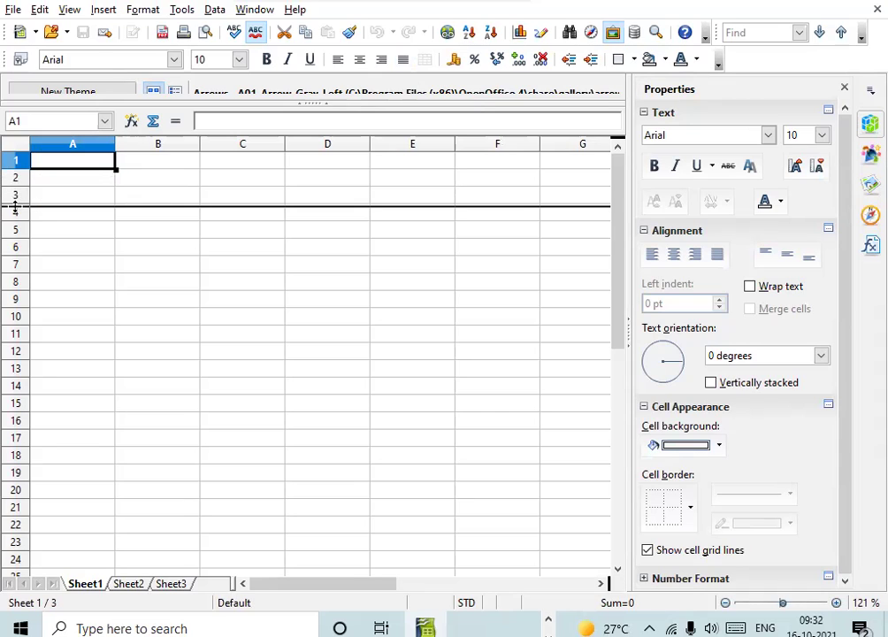
{"action": "left_click_drag", "start_coordinate": [15, 206], "coordinate": [20, 173]}
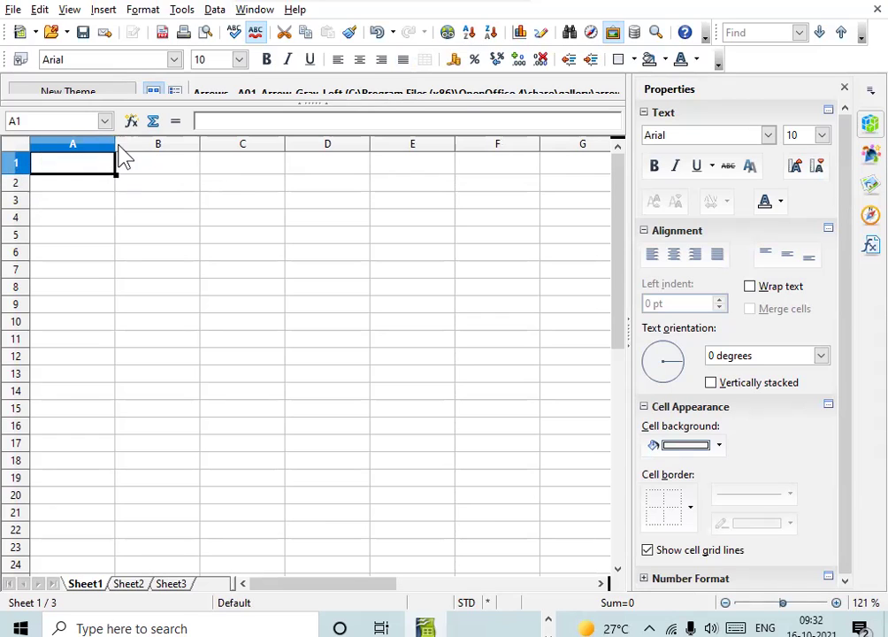
{"action": "mouse_move", "coordinate": [114, 142]}
{"action": "left_mouse_down"}
{"action": "mouse_move", "coordinate": [115, 151]}
{"action": "mouse_move", "coordinate": [154, 151]}
{"action": "mouse_move", "coordinate": [118, 152]}
{"action": "left_mouse_up"}
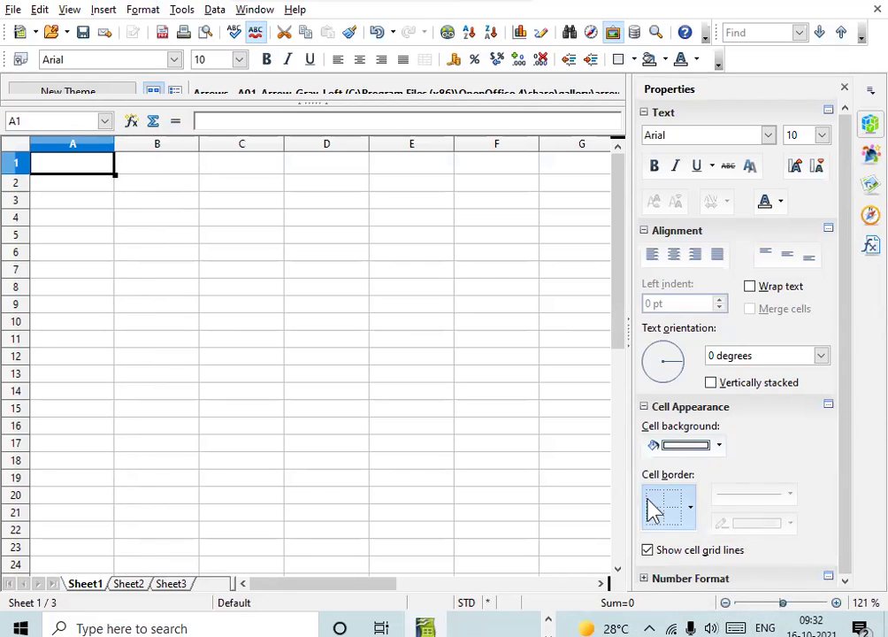
Write the formula =SUM(A1:A10) in the input line of cell A1.
{"action": "left_click", "coordinate": [208, 123]}
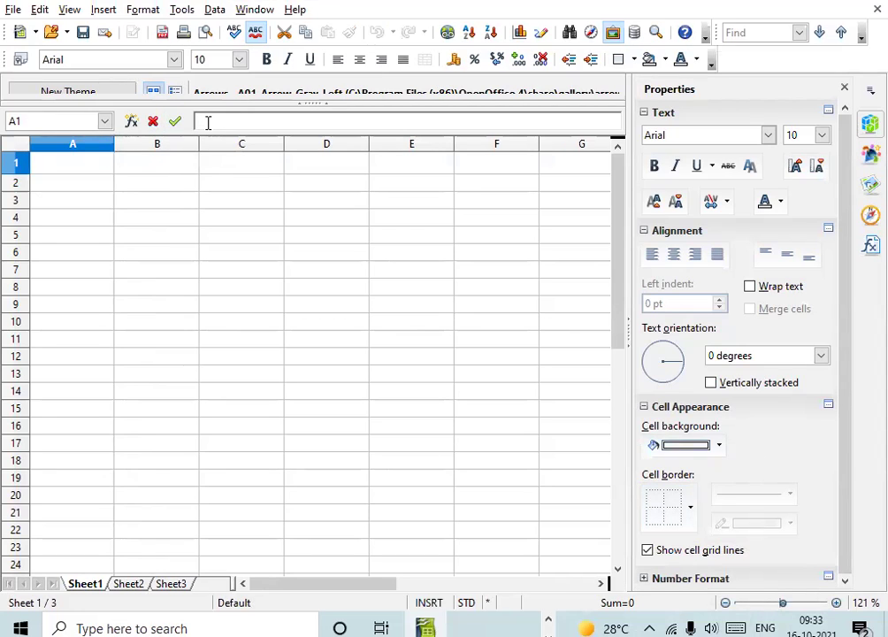
{"action": "type", "text": "=SUM"}
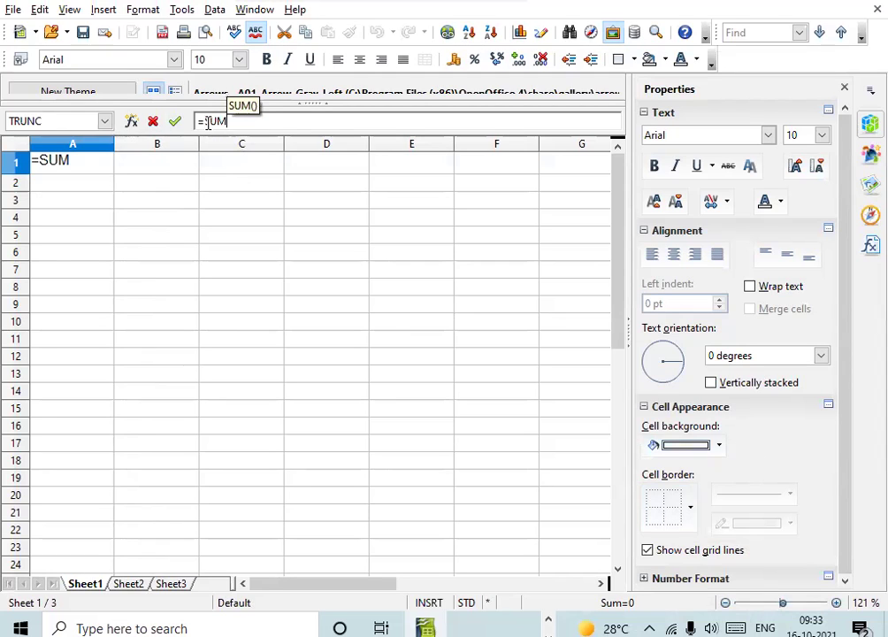
{"action": "type", "text": "(A"}
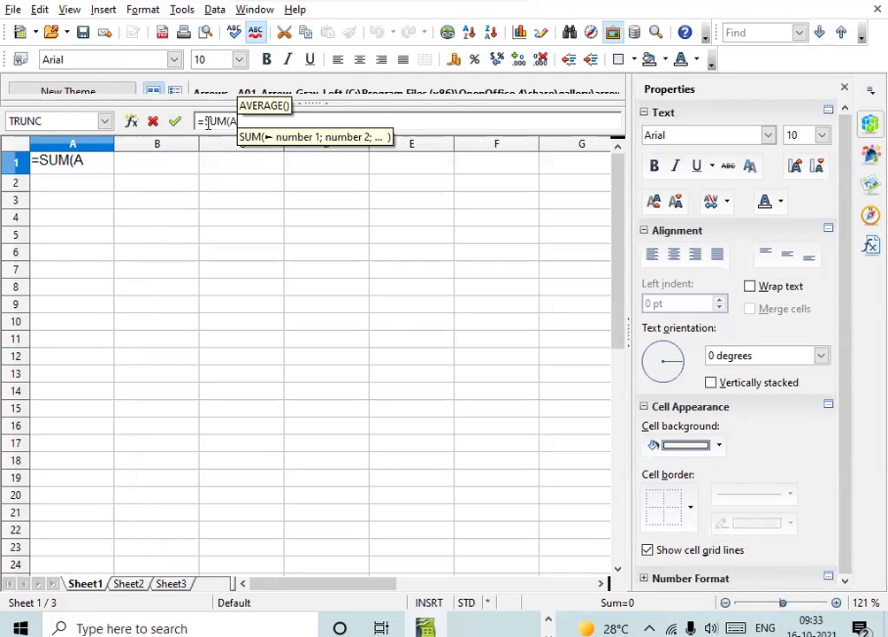
{"action": "type", "text": "1:A"}
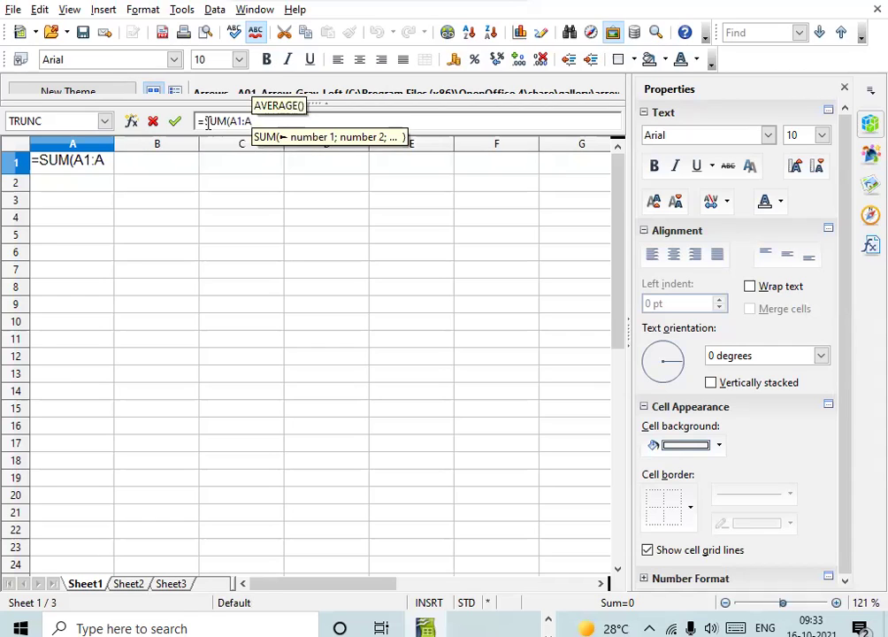
{"action": "type", "text": "10)"}
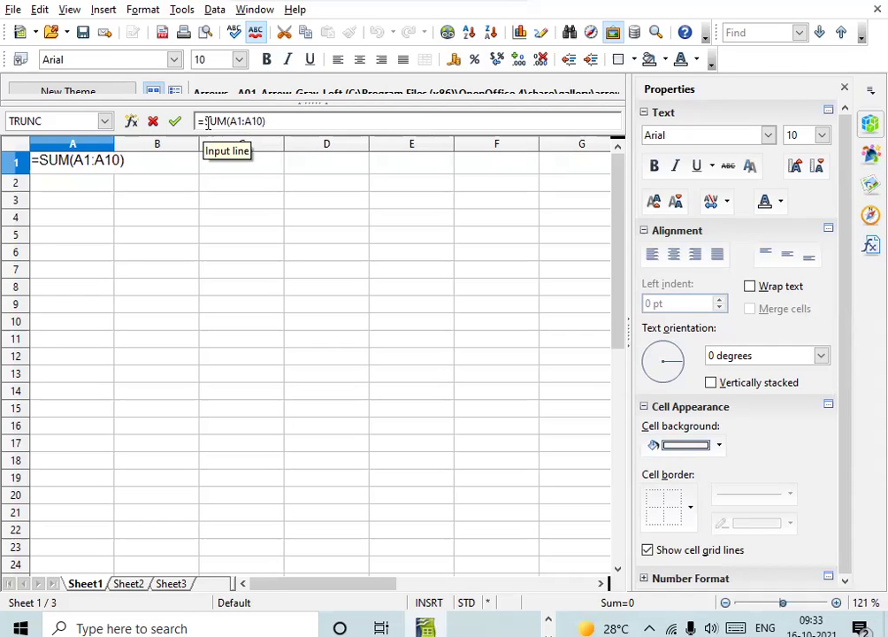
Erase the whole unconfirmed SUM formula from the input line of cell A1.
{"action": "key", "text": "BackSpace"}
{"action": "key", "text": "BackSpace"}
{"action": "key", "text": "BackSpace"}
{"action": "key", "text": "BackSpace"}
{"action": "key", "text": "BackSpace"}
{"action": "key", "text": "BackSpace"}
{"action": "key", "text": "BackSpace"}
{"action": "key", "text": "BackSpace"}
{"action": "key", "text": "BackSpace"}
{"action": "key", "text": "BackSpace"}
{"action": "key", "text": "BackSpace"}
{"action": "key", "text": "BackSpace"}
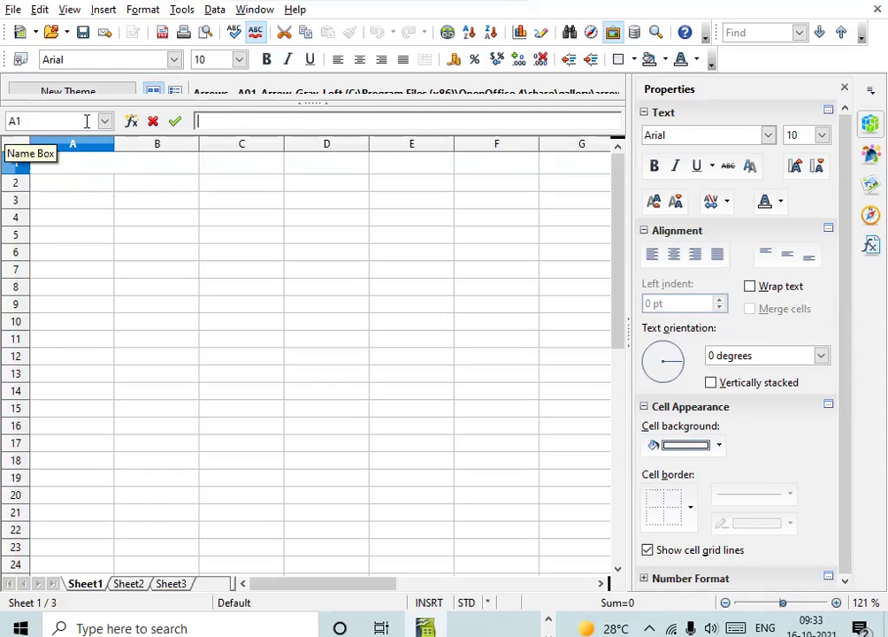
{"action": "left_click", "coordinate": [104, 122]}
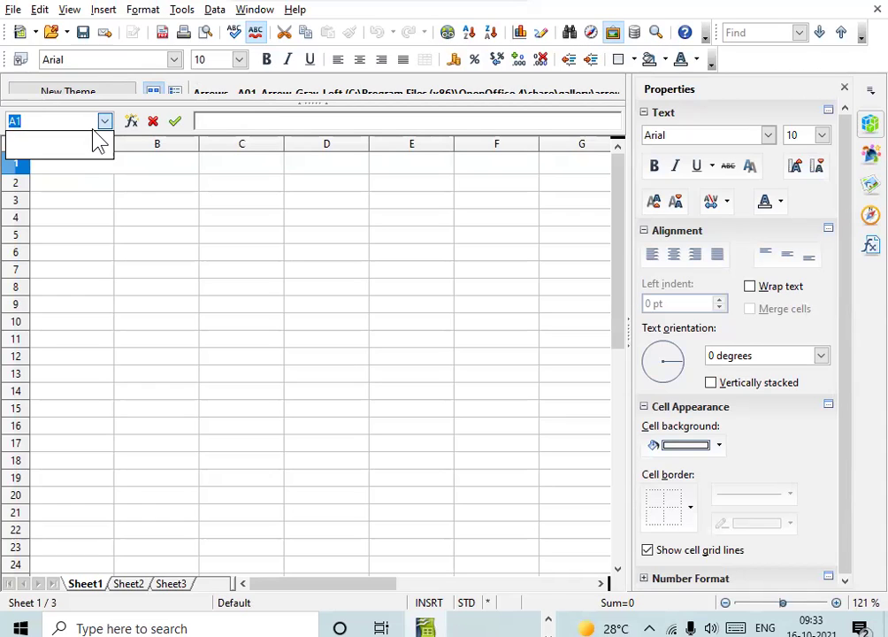
{"action": "left_click", "coordinate": [85, 142]}
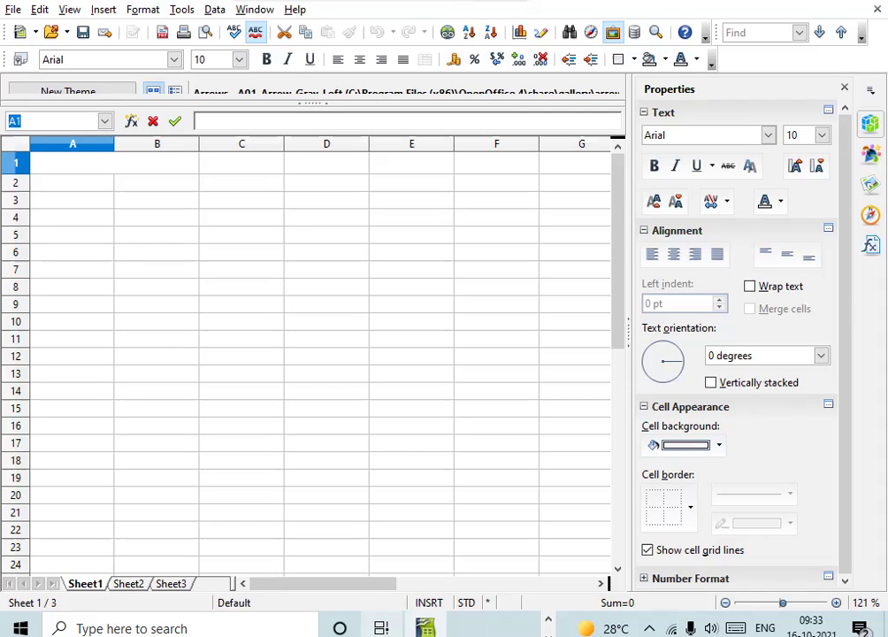
{"action": "left_click", "coordinate": [129, 188]}
{"action": "left_click", "coordinate": [63, 165]}
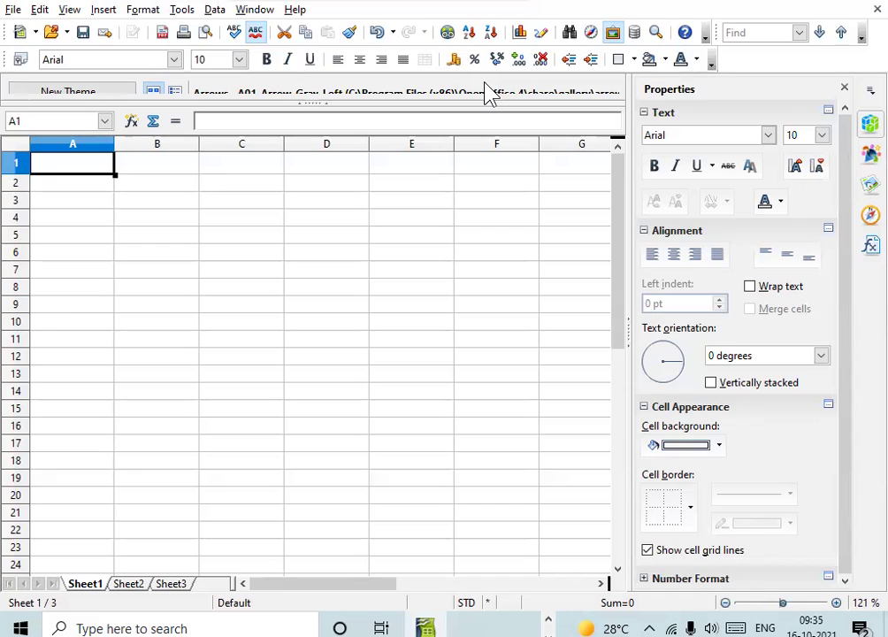
Move the cell cursor one cell at a time from A1 to C4.
{"action": "key", "text": "Down"}
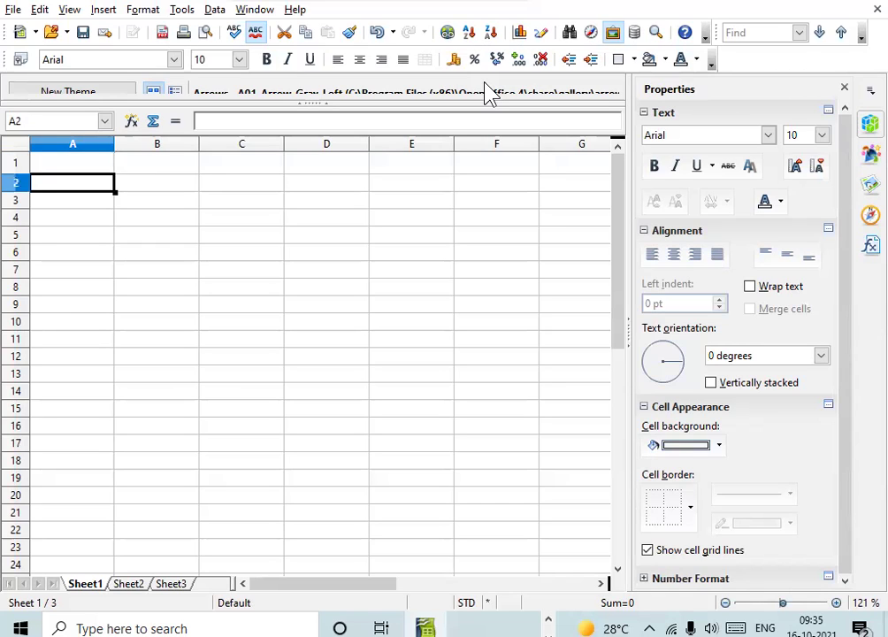
{"action": "key", "text": "Down"}
{"action": "key", "text": "Right"}
{"action": "key", "text": "Down"}
{"action": "key", "text": "Right"}
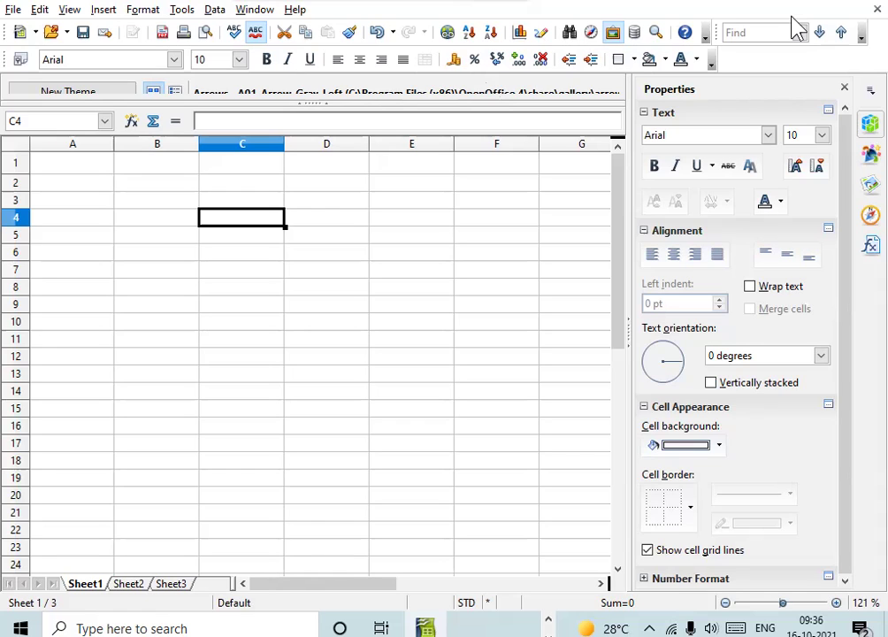
Select the entire row 4, select the entire column A instead, and clear the selection.
{"action": "left_click", "coordinate": [19, 217]}
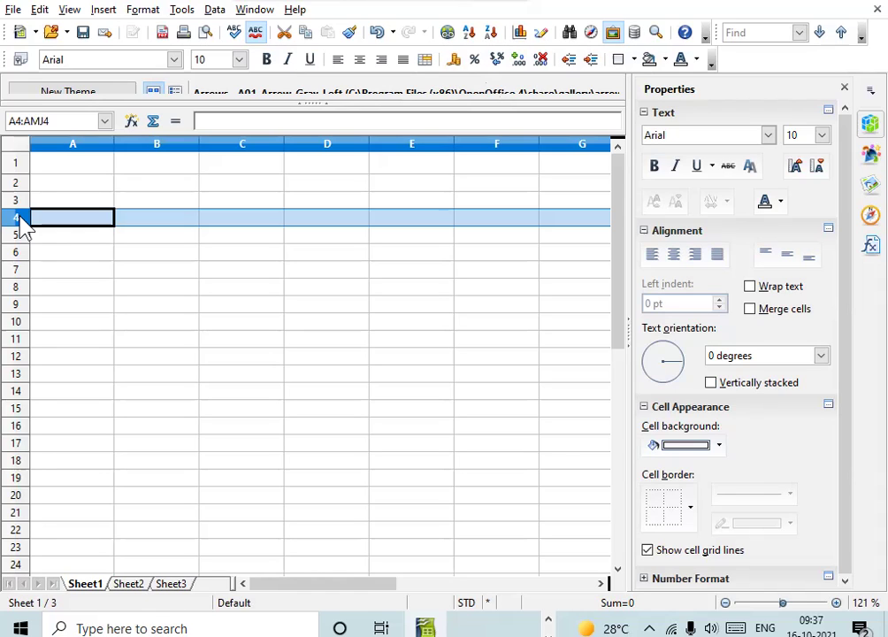
{"action": "left_click", "coordinate": [77, 145]}
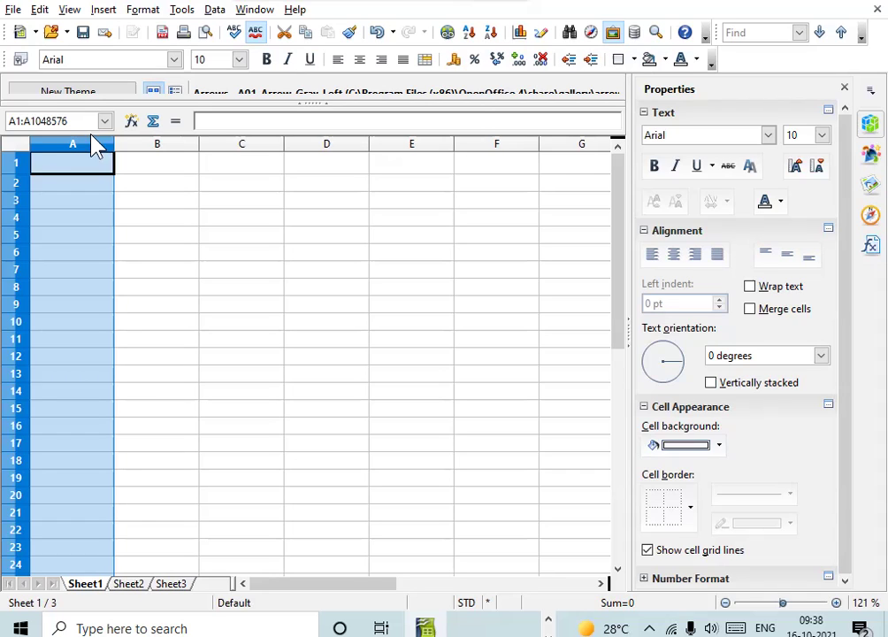
{"action": "left_click", "coordinate": [219, 168]}
Enter the same first name in cells A1 and A2, accepting the autocompleted entry for A2.
{"action": "left_click", "coordinate": [92, 165]}
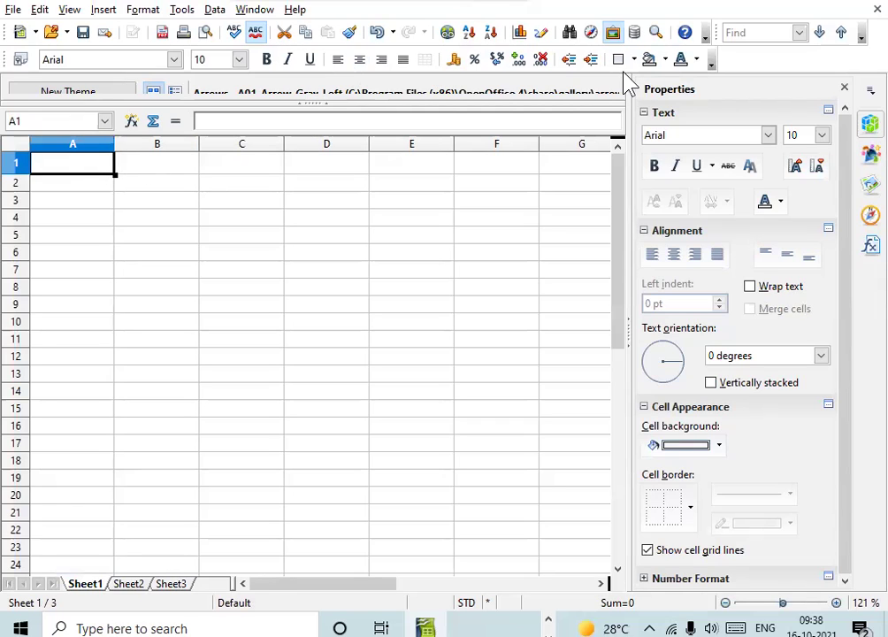
{"action": "type", "text": "ADITYA"}
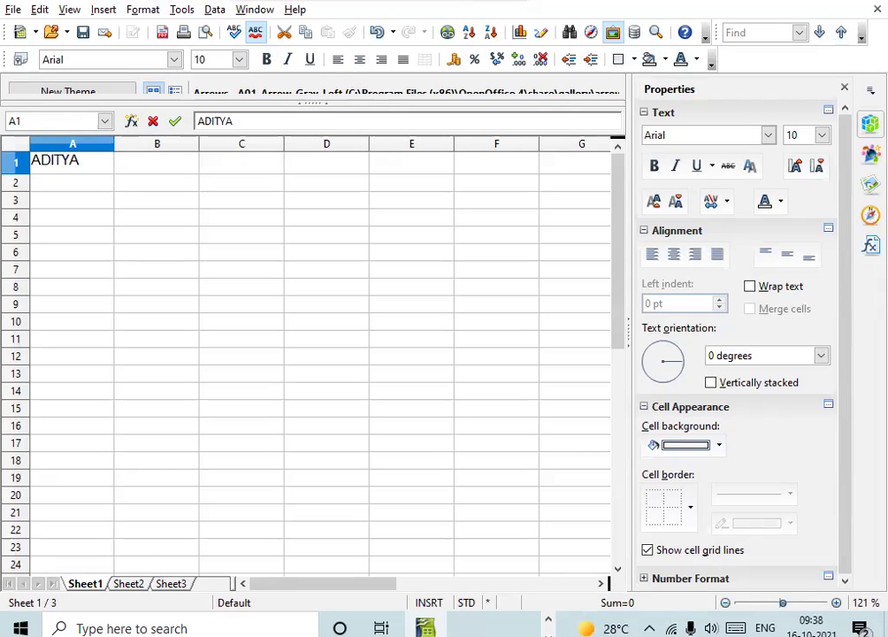
{"action": "key", "text": "Return"}
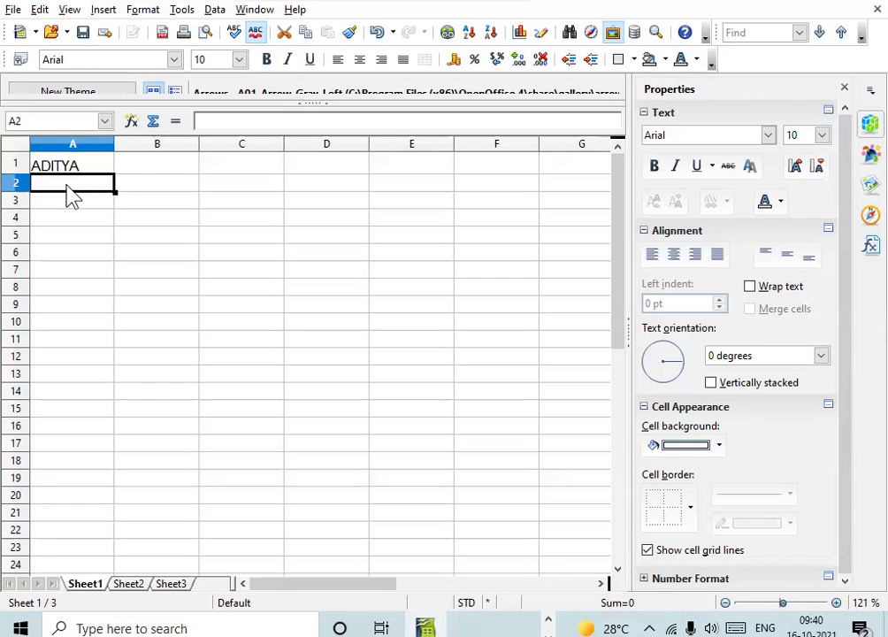
{"action": "type", "text": "A"}
{"action": "key", "text": "Return"}
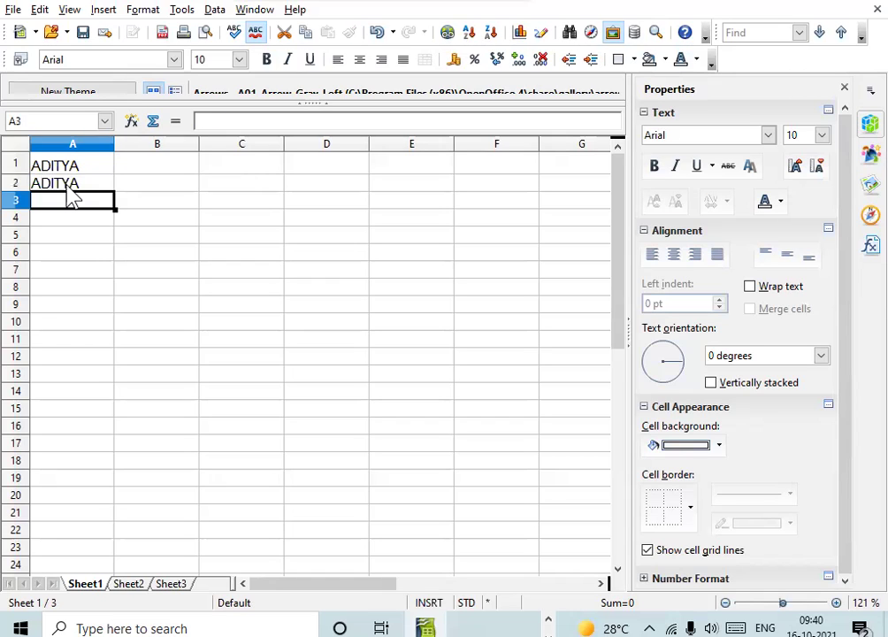
Enter the letters B, C and D in cells A3 to A5.
{"action": "type", "text": "B"}
{"action": "key", "text": "Return"}
{"action": "type", "text": "C"}
{"action": "key", "text": "Return"}
{"action": "type", "text": "D"}
{"action": "key", "text": "Return"}
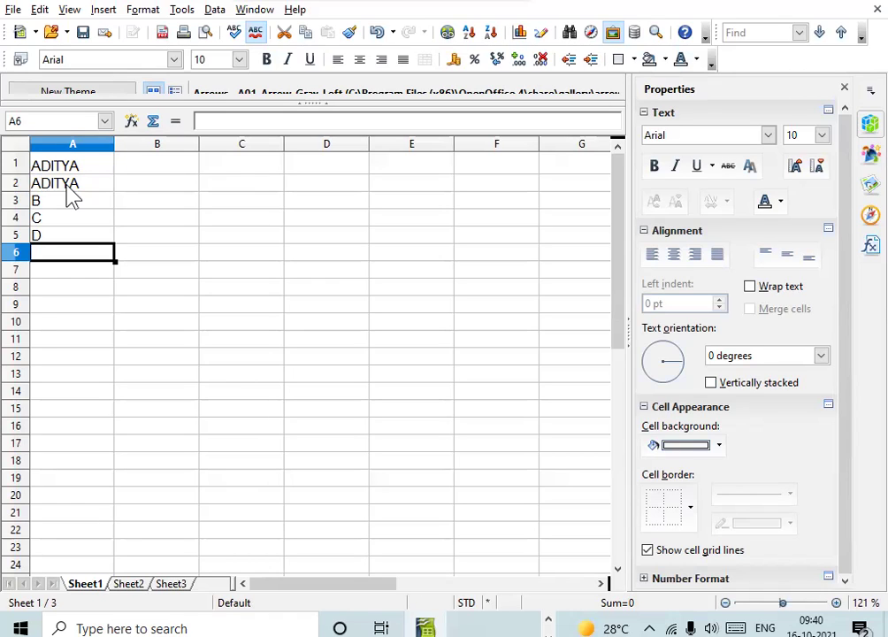
Enter the numbers 1, 2, 3 and 4 in cells A6 to A9.
{"action": "type", "text": "1"}
{"action": "key", "text": "Return"}
{"action": "type", "text": "2"}
{"action": "key", "text": "Return"}
{"action": "type", "text": "3"}
{"action": "key", "text": "Return"}
{"action": "type", "text": "4"}
{"action": "key", "text": "Return"}
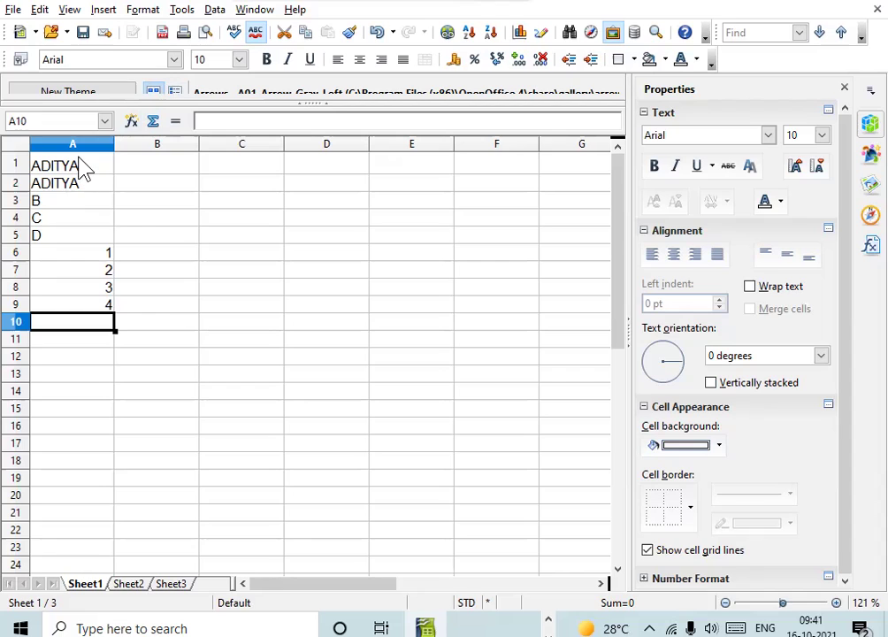
Delete the contents of cells A1 to A9 with the Delete all option.
{"action": "left_click", "coordinate": [83, 170]}
{"action": "left_click_drag", "start_coordinate": [82, 171], "coordinate": [75, 308]}
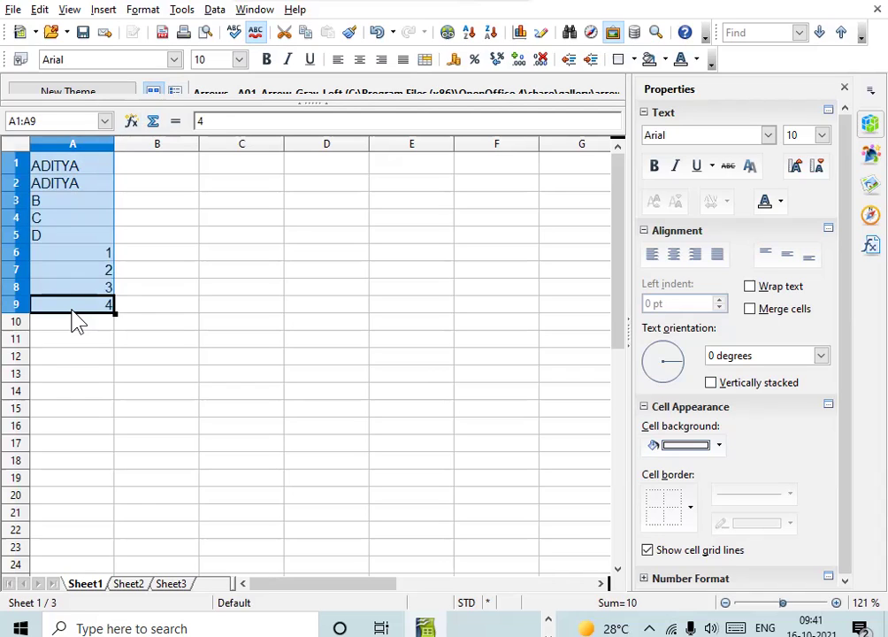
{"action": "key", "text": "BackSpace"}
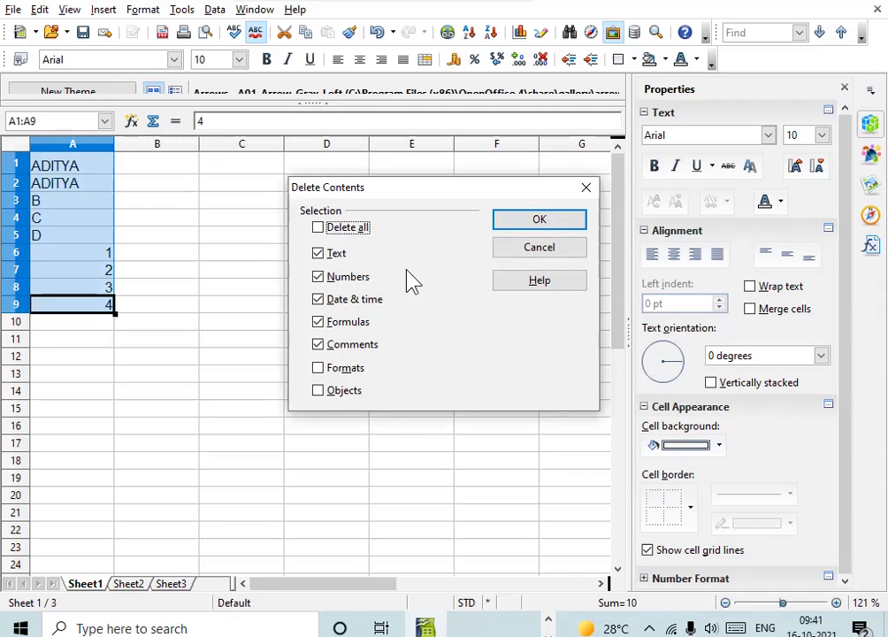
{"action": "left_click", "coordinate": [320, 229]}
{"action": "left_click", "coordinate": [552, 223]}
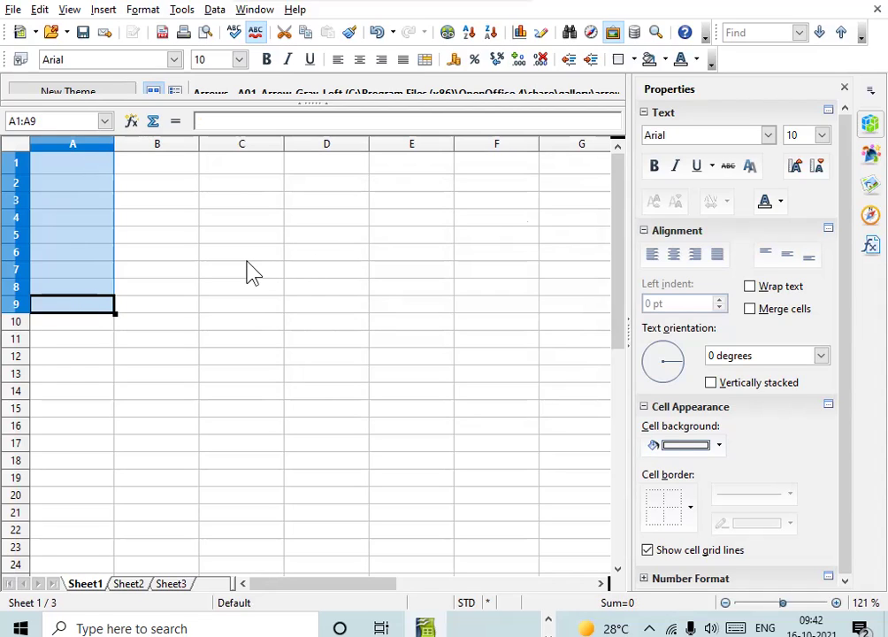
{"action": "left_click", "coordinate": [265, 221]}
Extend the empty cell A1 down to A8 with its fill handle and clear the selection.
{"action": "left_click", "coordinate": [82, 166]}
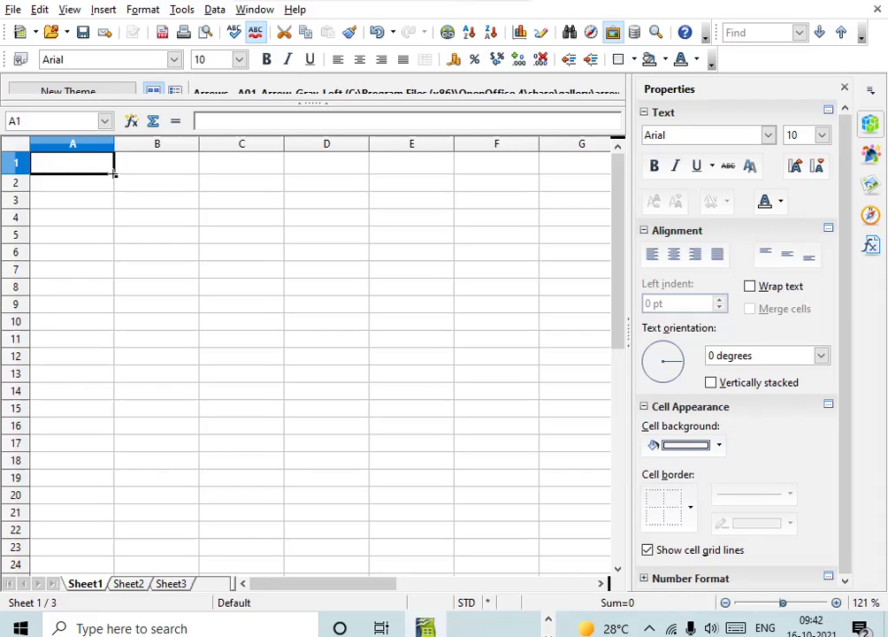
{"action": "left_click_drag", "start_coordinate": [114, 174], "coordinate": [106, 294]}
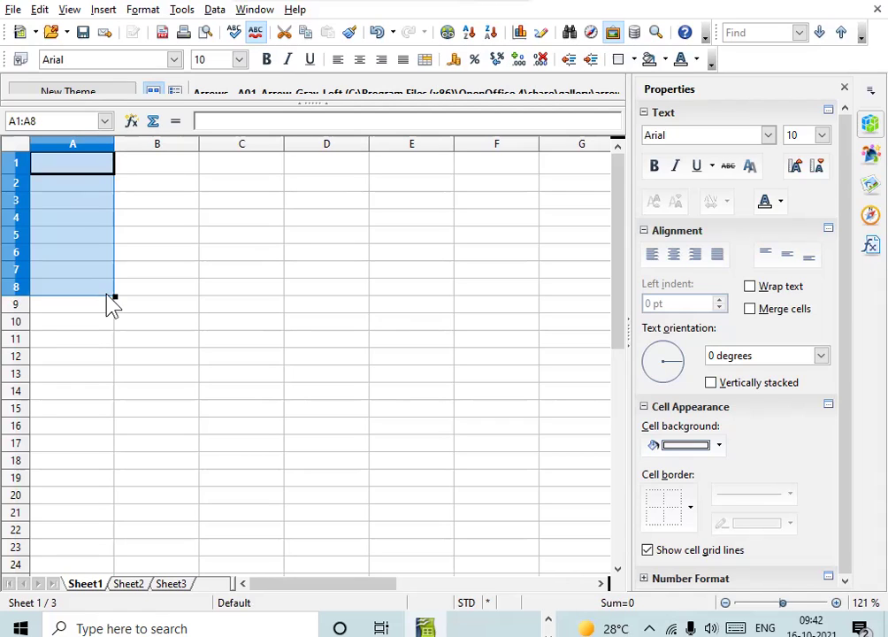
{"action": "left_click", "coordinate": [133, 180]}
Enter the numbers 10, 20, 30 and 40 in cells A1 to A4.
{"action": "left_click", "coordinate": [62, 168]}
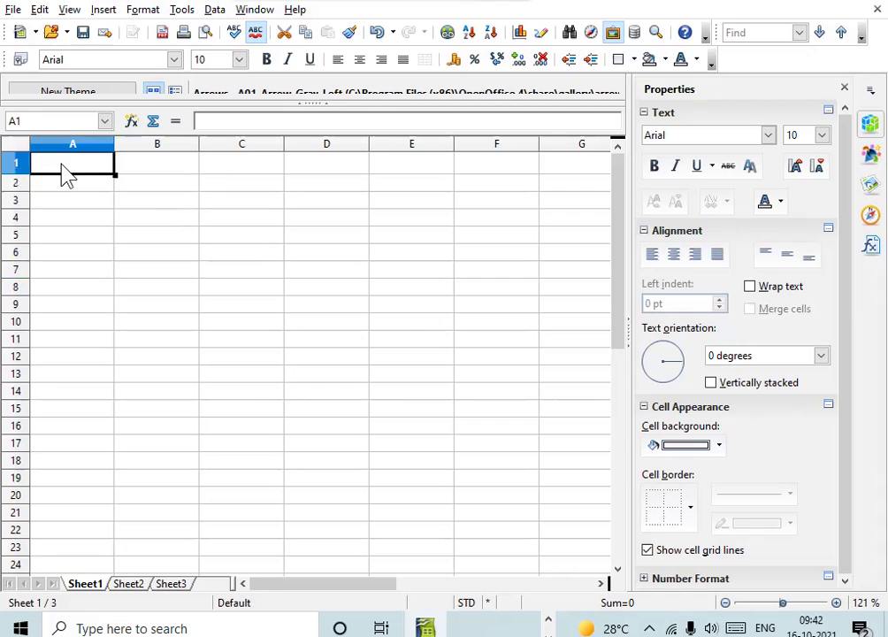
{"action": "type", "text": "10"}
{"action": "key", "text": "Return"}
{"action": "type", "text": "20"}
{"action": "key", "text": "Return"}
{"action": "type", "text": "30"}
{"action": "key", "text": "Return"}
{"action": "type", "text": "40"}
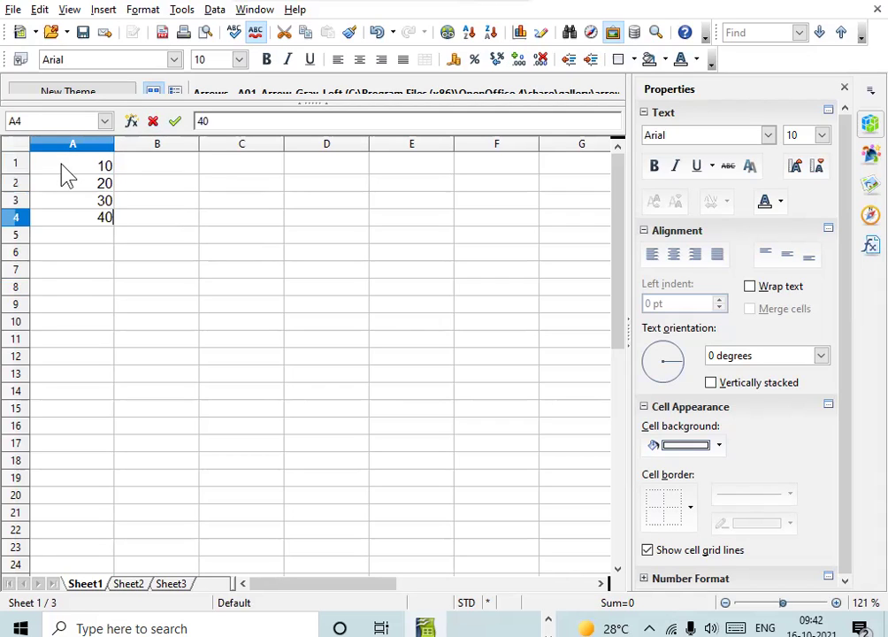
{"action": "key", "text": "Return"}
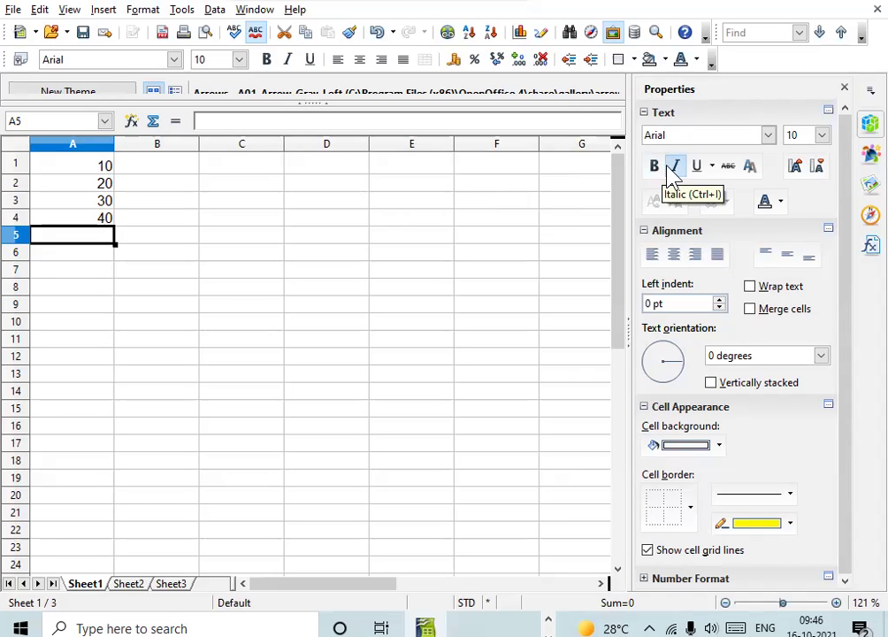
Enter the formula =A1+A2+A3+A4 in cell A5 through the input line.
{"action": "left_click", "coordinate": [259, 121]}
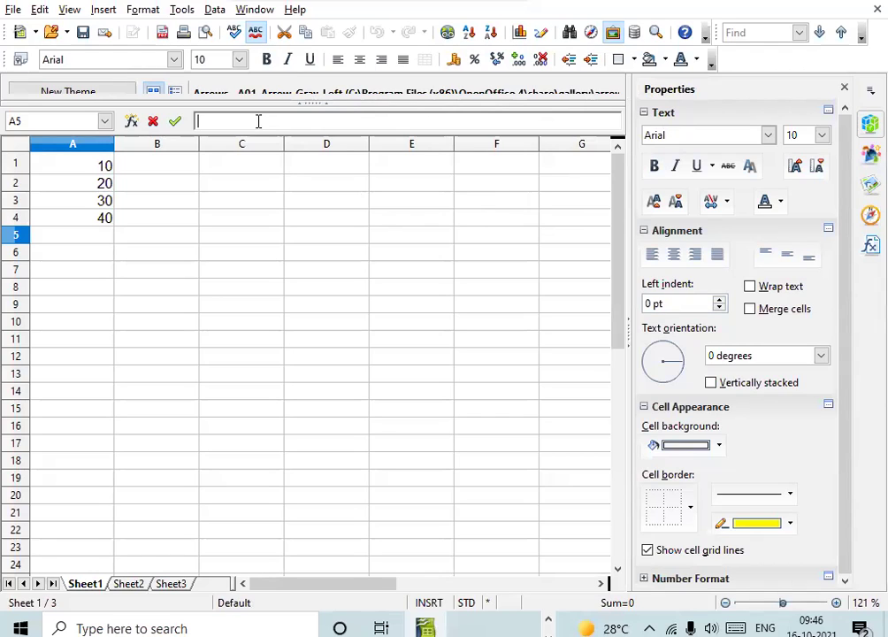
{"action": "type", "text": "="}
{"action": "type", "text": "A"}
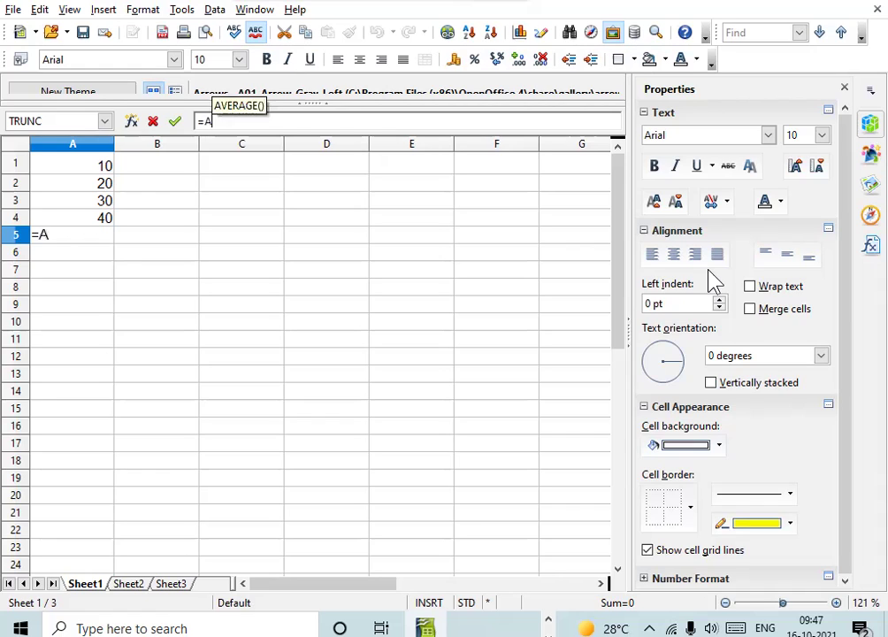
{"action": "type", "text": "1+A2"}
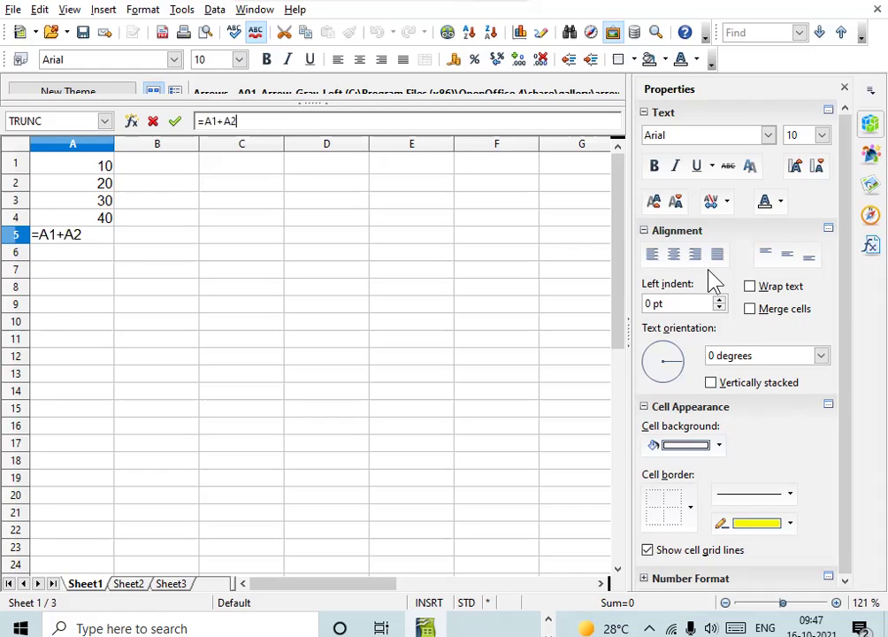
{"action": "type", "text": "+A3+A4"}
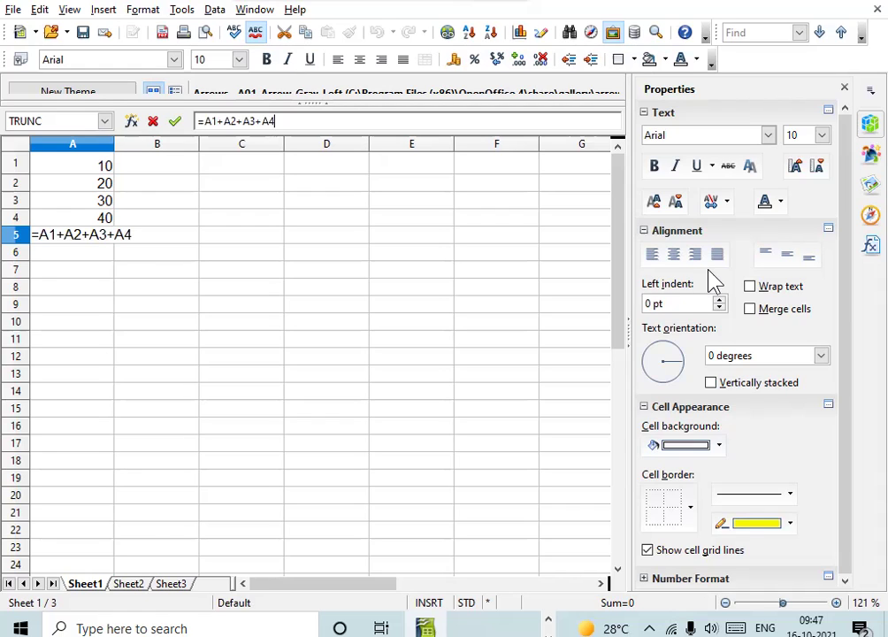
{"action": "key", "text": "Return"}
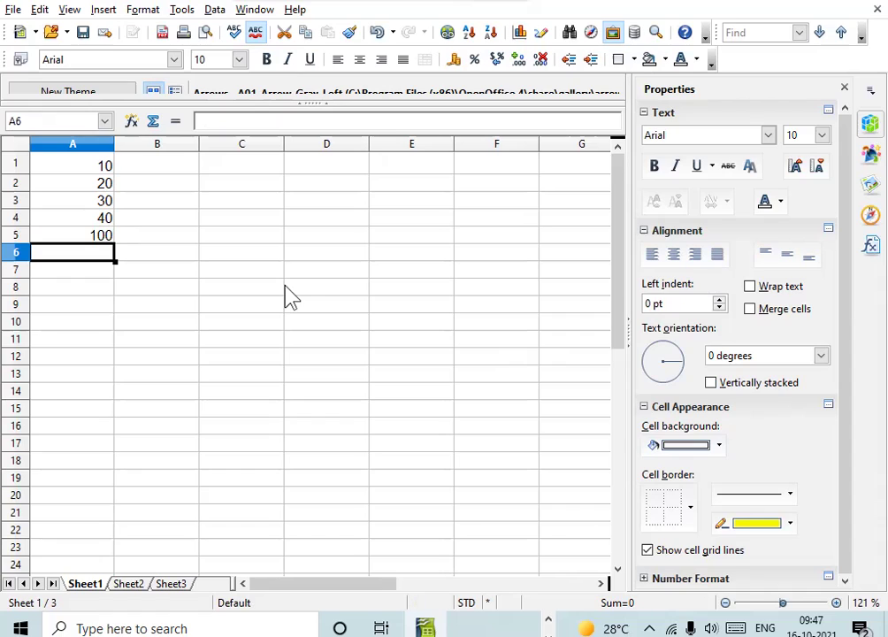
Compare what the input line shows for formula cell A5 and for number cells A1, A2 and A3.
{"action": "left_click", "coordinate": [99, 238]}
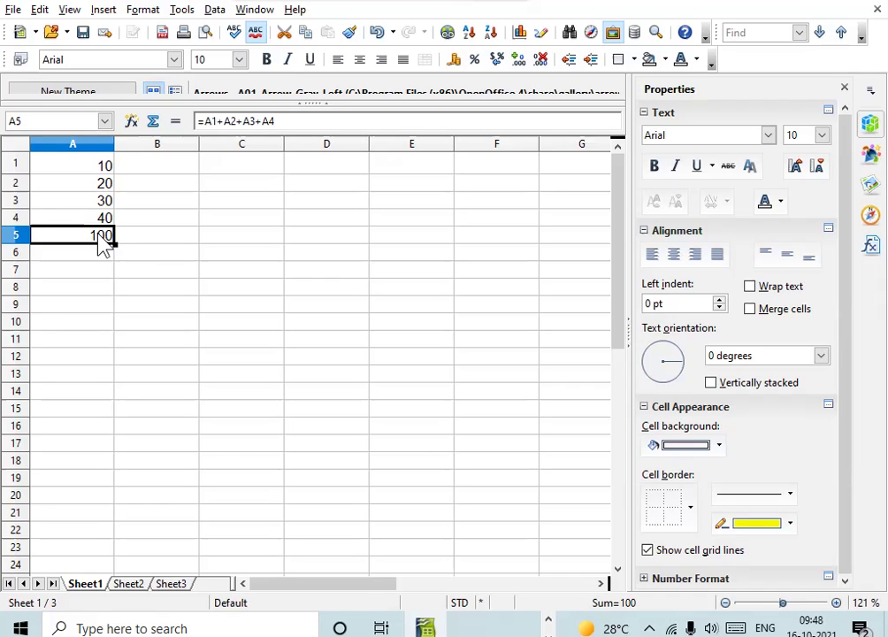
{"action": "left_click", "coordinate": [105, 172]}
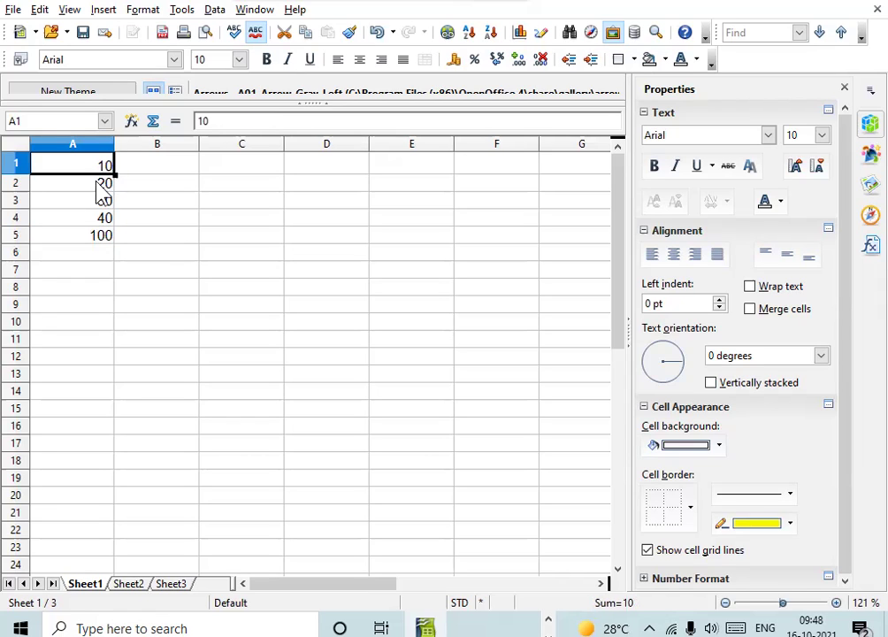
{"action": "left_click", "coordinate": [95, 187]}
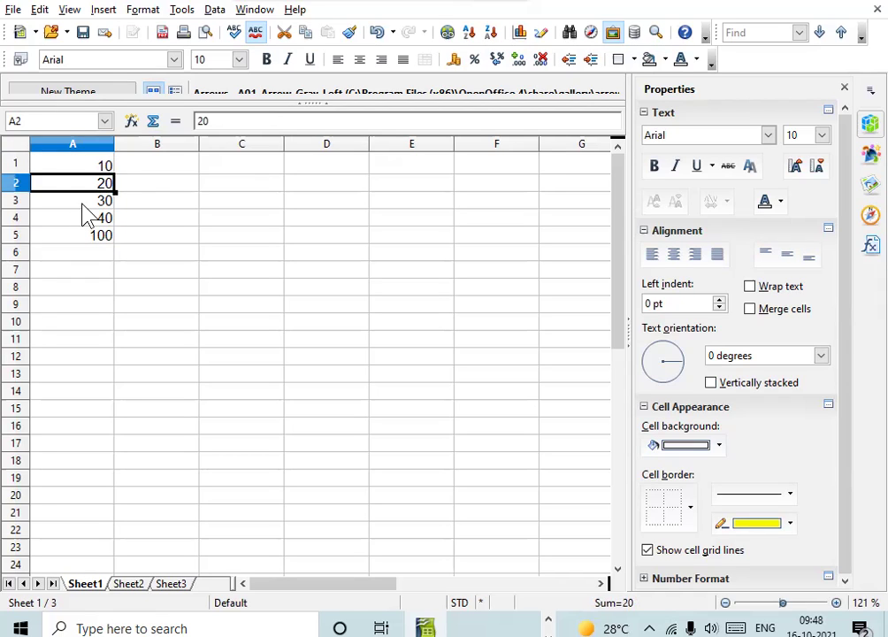
{"action": "left_click", "coordinate": [82, 205]}
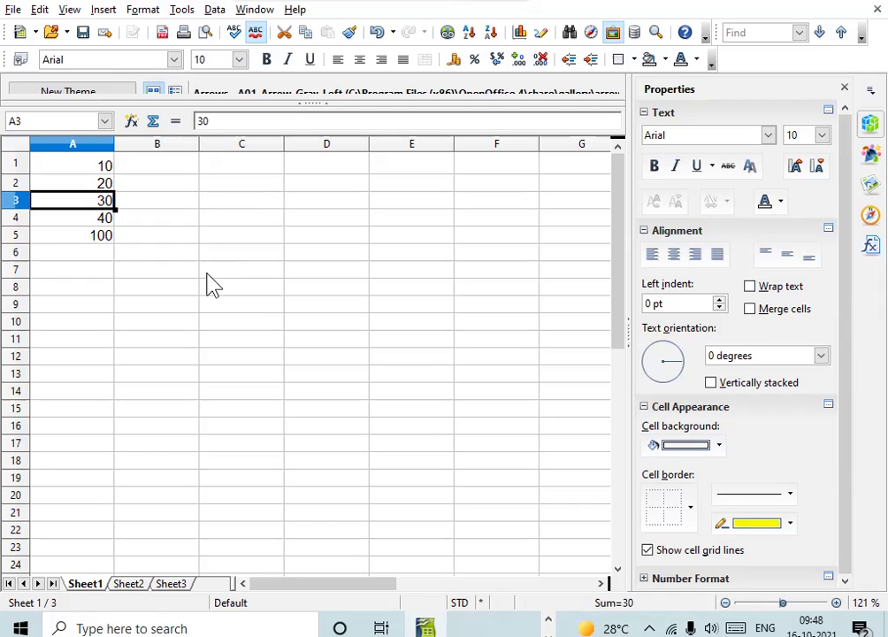
Fill in a person's first name in capitals in cell C1 and highlight that text in the input line.
{"action": "left_click", "coordinate": [266, 168]}
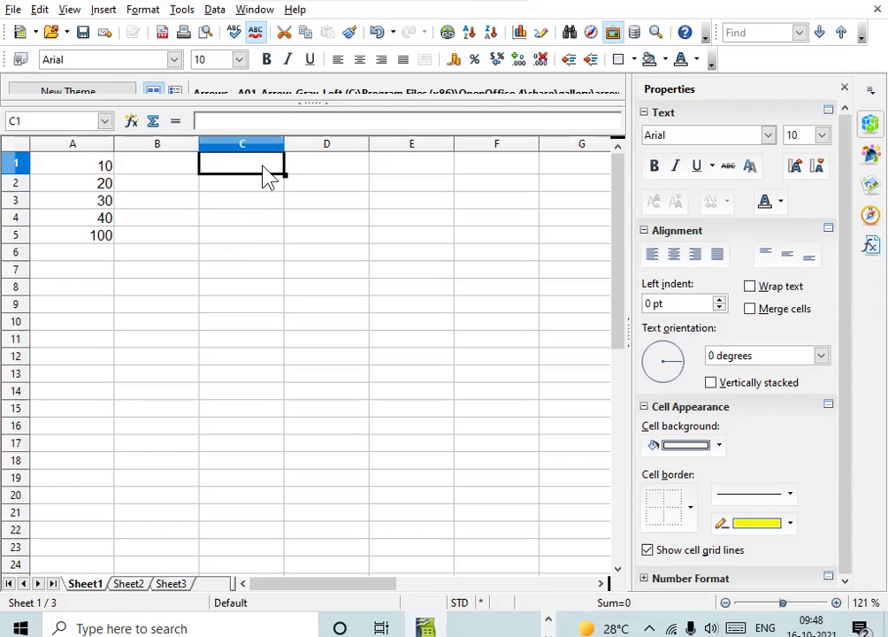
{"action": "type", "text": "ADITYA"}
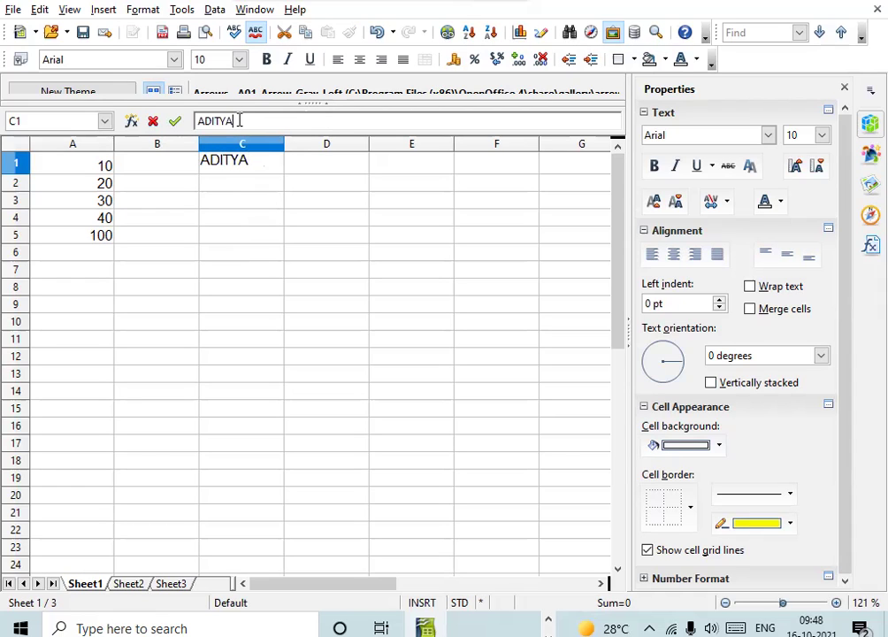
{"action": "left_click_drag", "start_coordinate": [240, 120], "coordinate": [198, 123]}
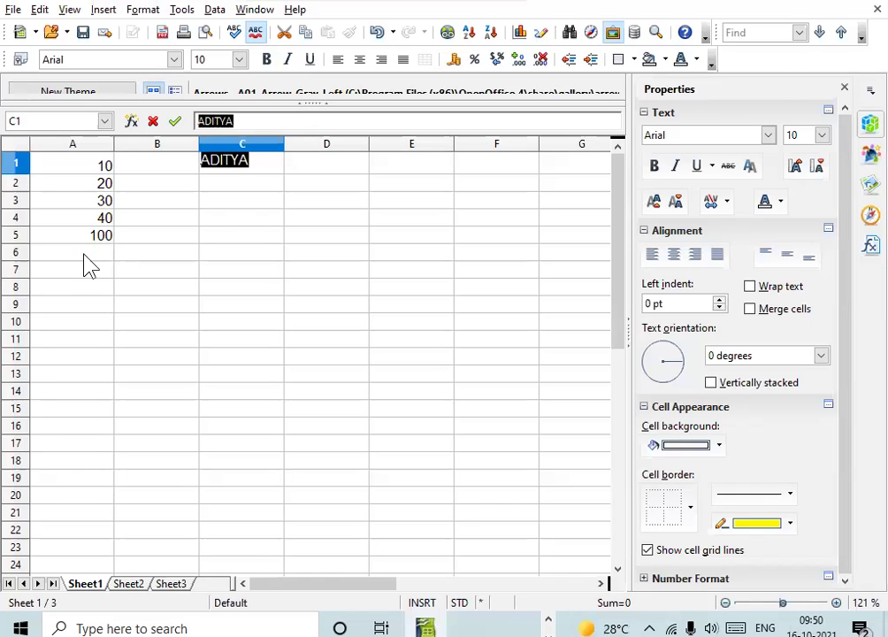
Enter the formula =A1+A2-A3 directly in cell A6.
{"action": "left_click", "coordinate": [85, 255]}
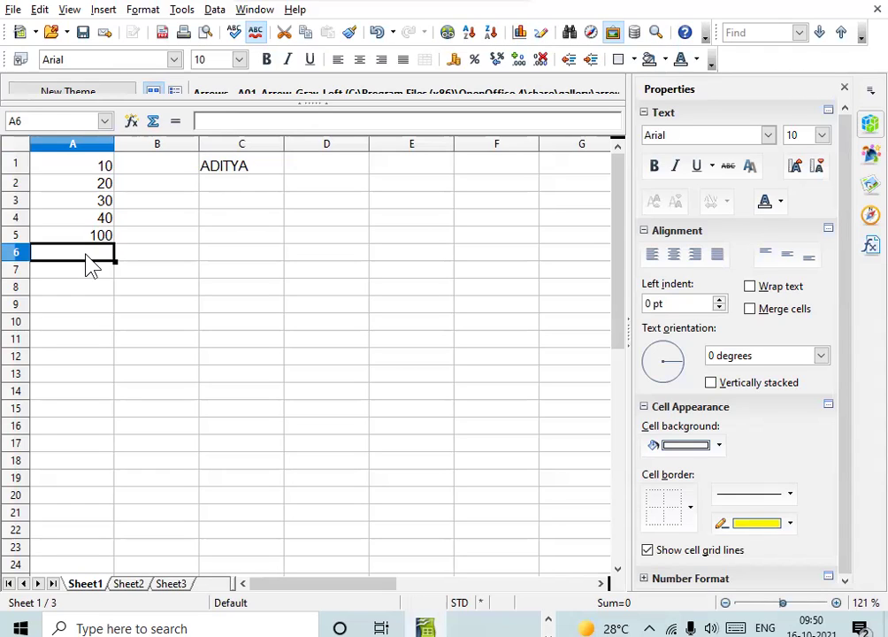
{"action": "type", "text": "="}
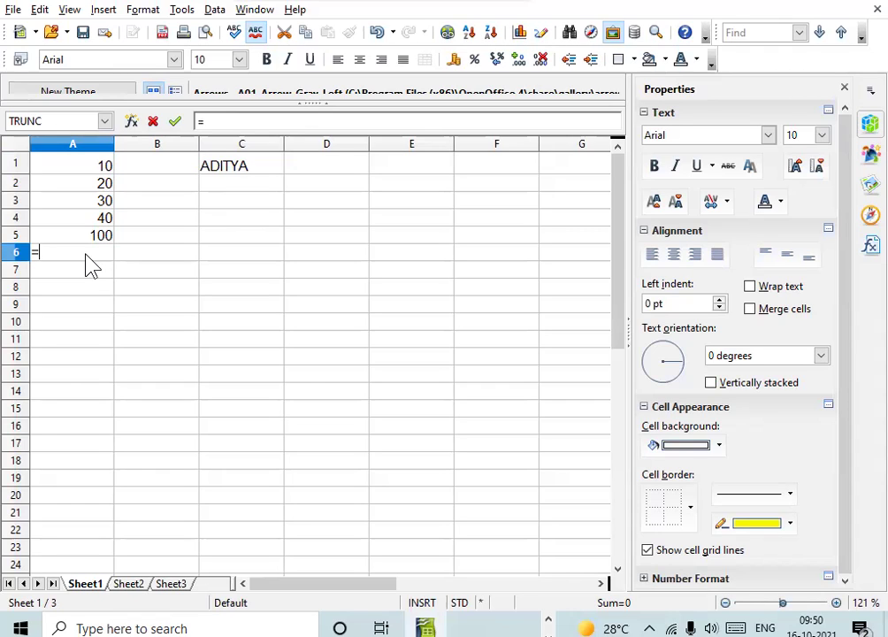
{"action": "type", "text": "A1"}
{"action": "type", "text": "+A2-A3"}
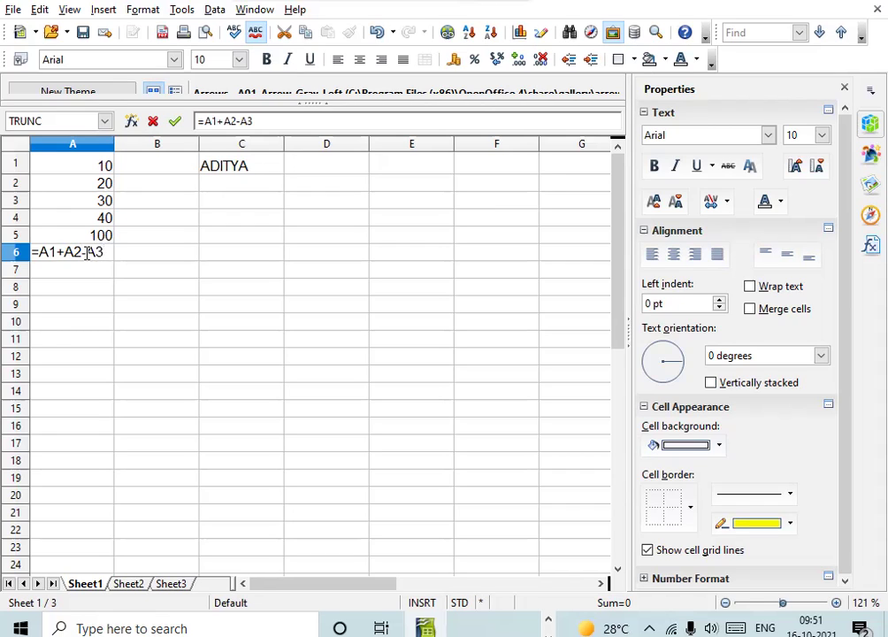
{"action": "key", "text": "Return"}
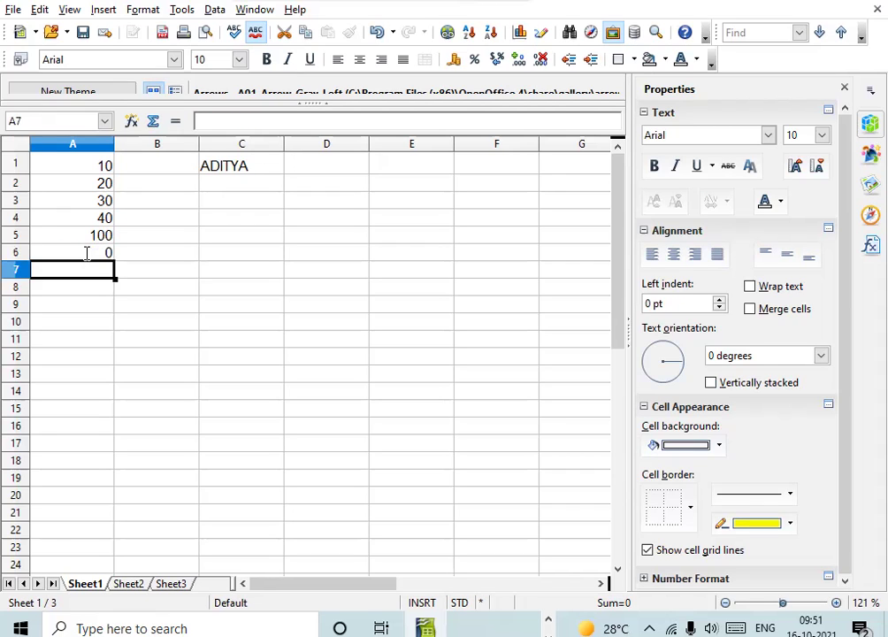